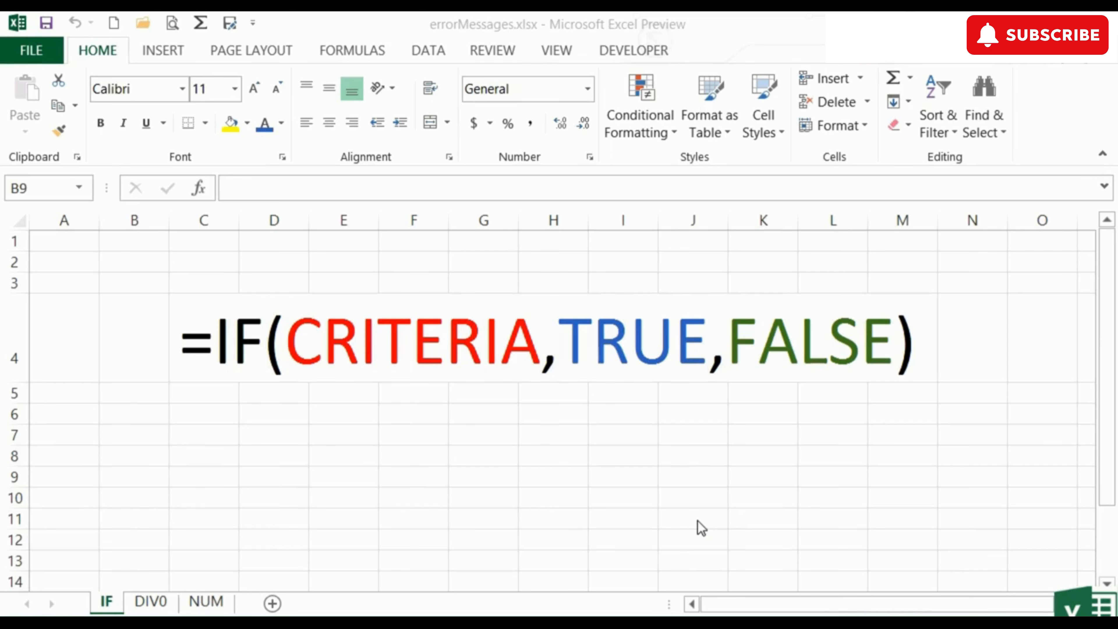
Step: Open the DIV0 sheet and inspect the division formula in A1 and its inputs in B1 and C1
click(151, 602)
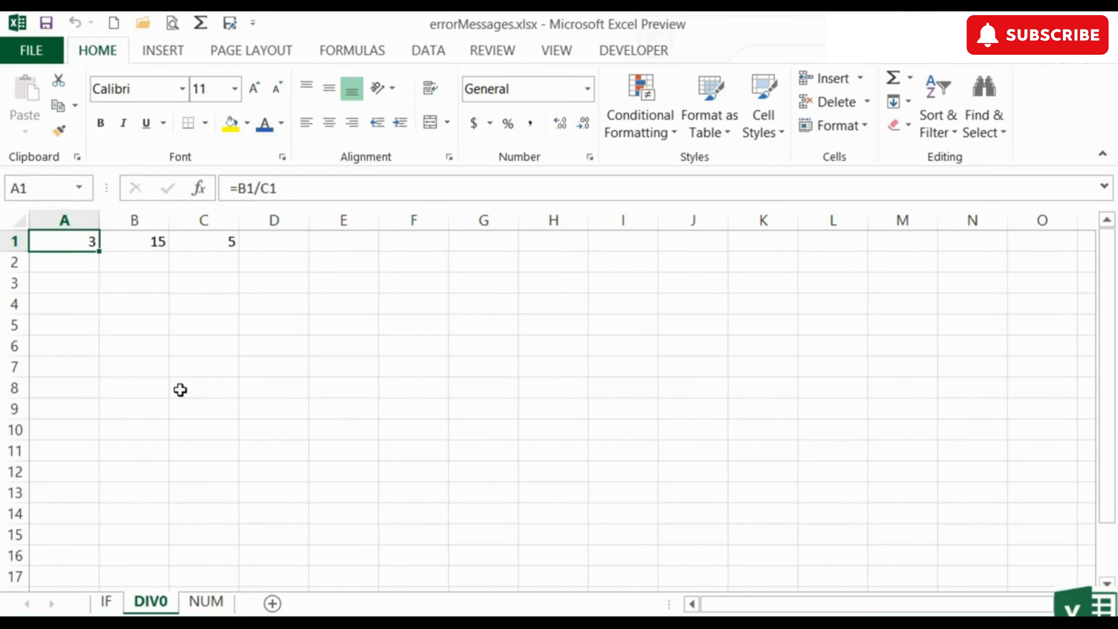
double_click(79, 241)
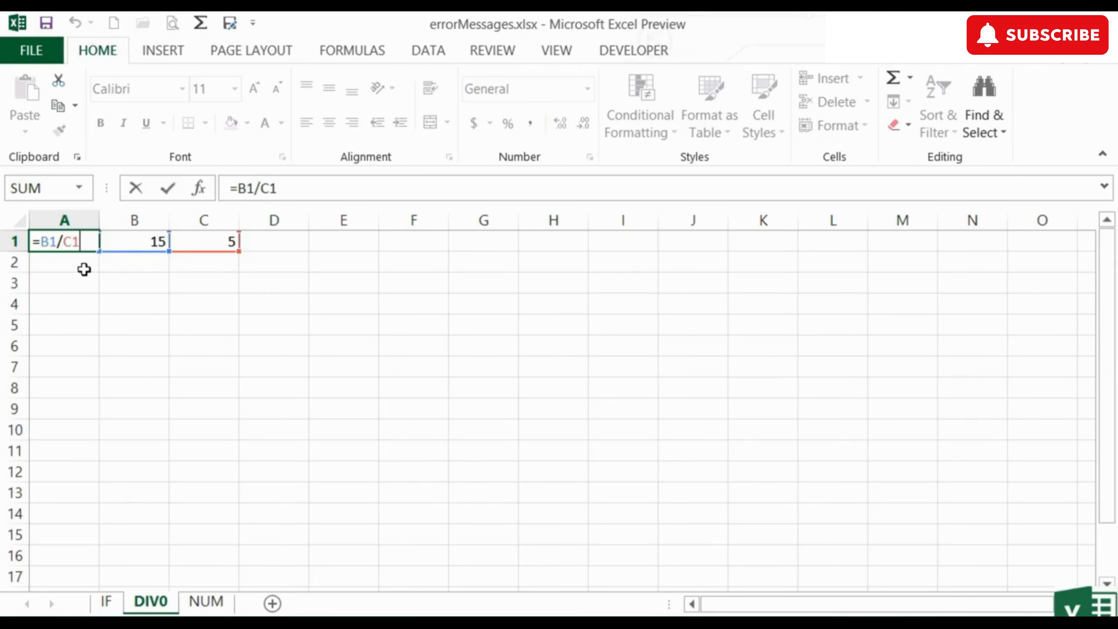
key(Return)
click(132, 247)
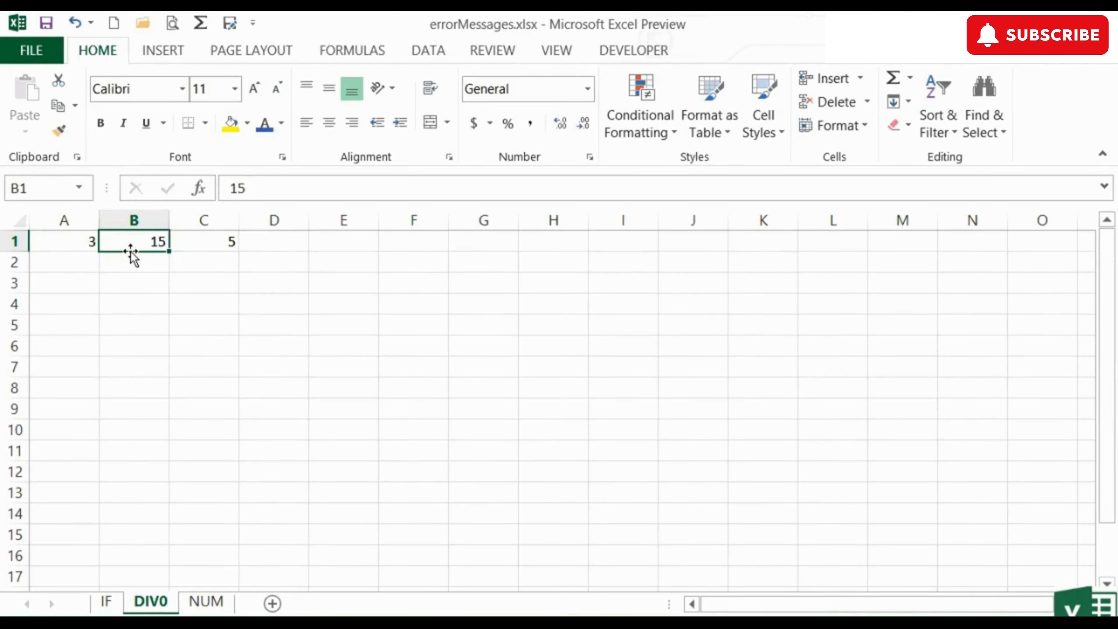
click(211, 241)
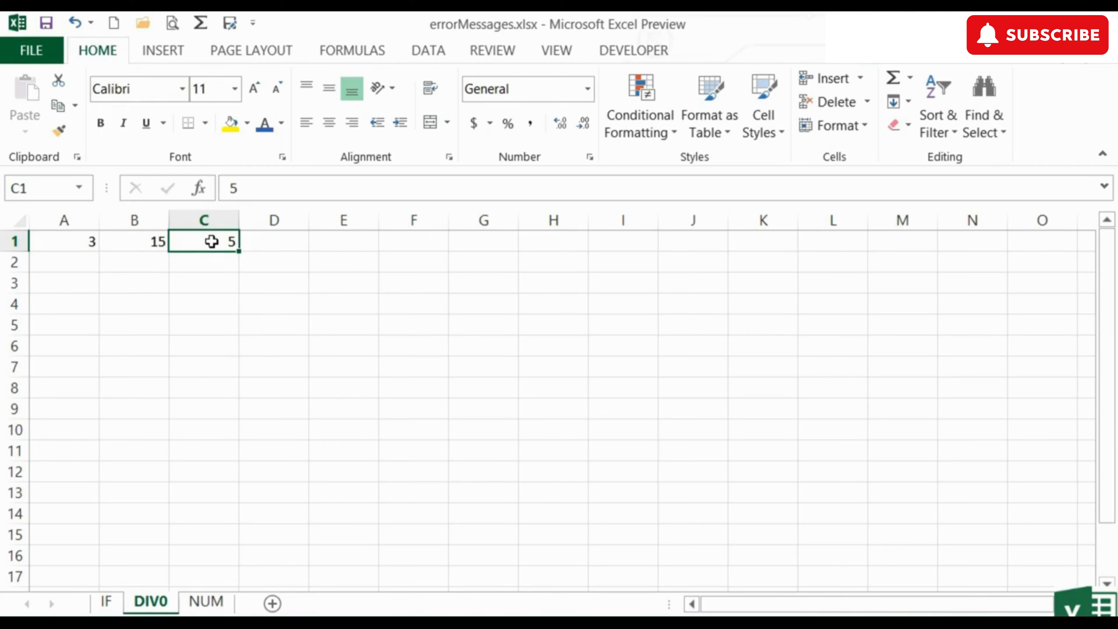
Step: Enter 30 in B1 and 6 in C1 to test the division formula with new values
click(147, 242)
text(30)
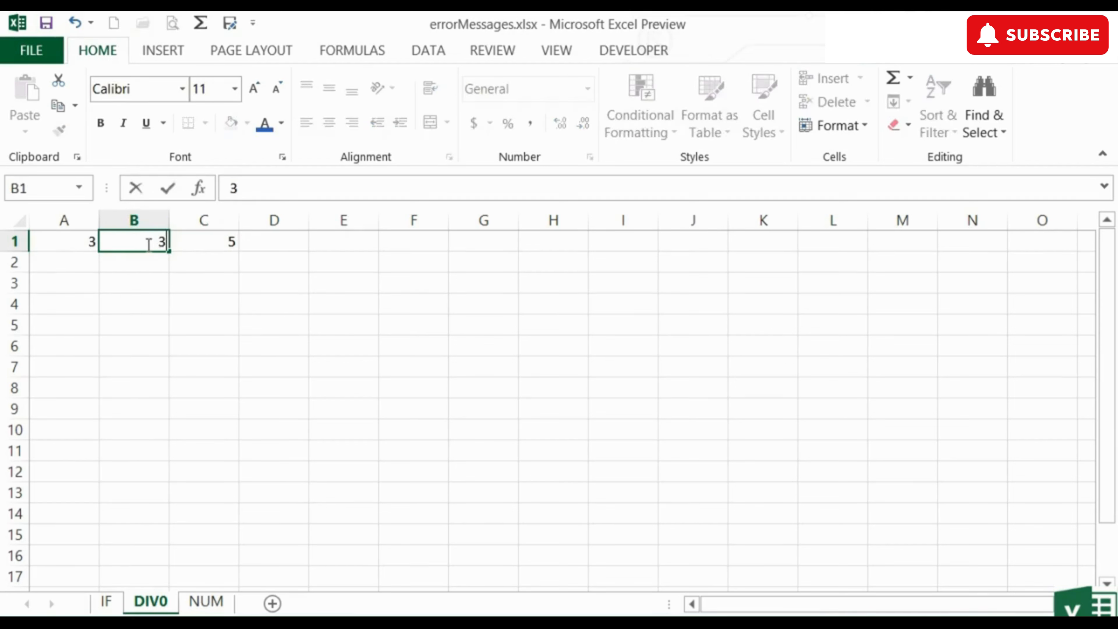
key(Tab)
text(6)
key(Tab)
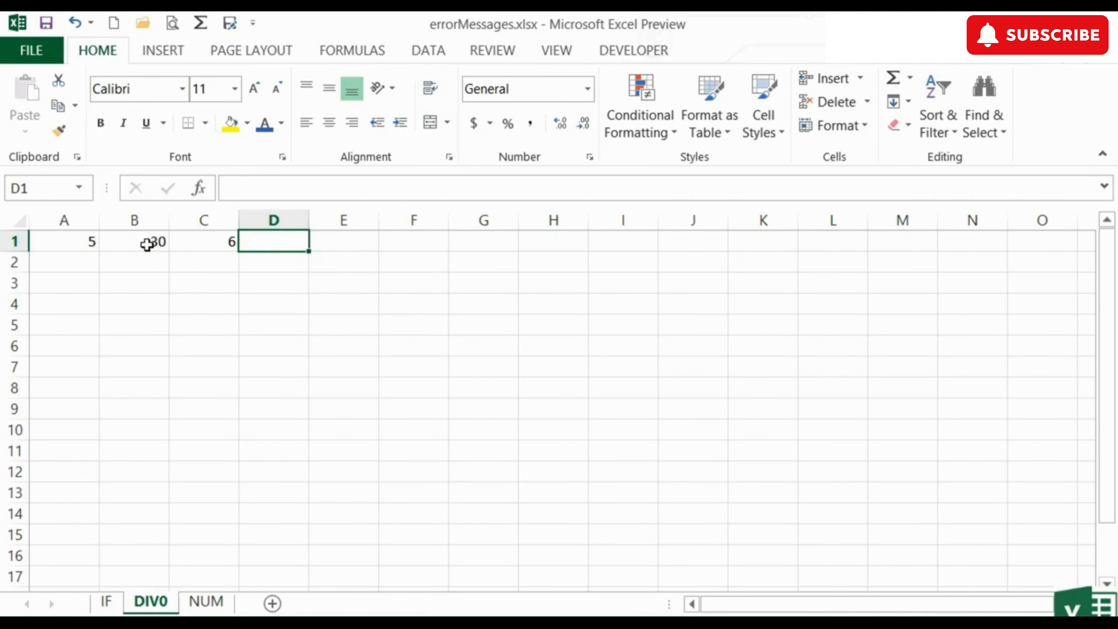
Step: Clear the contents of B1:C1 so the division formula has no inputs
click(150, 244)
drag(151, 243, 182, 243)
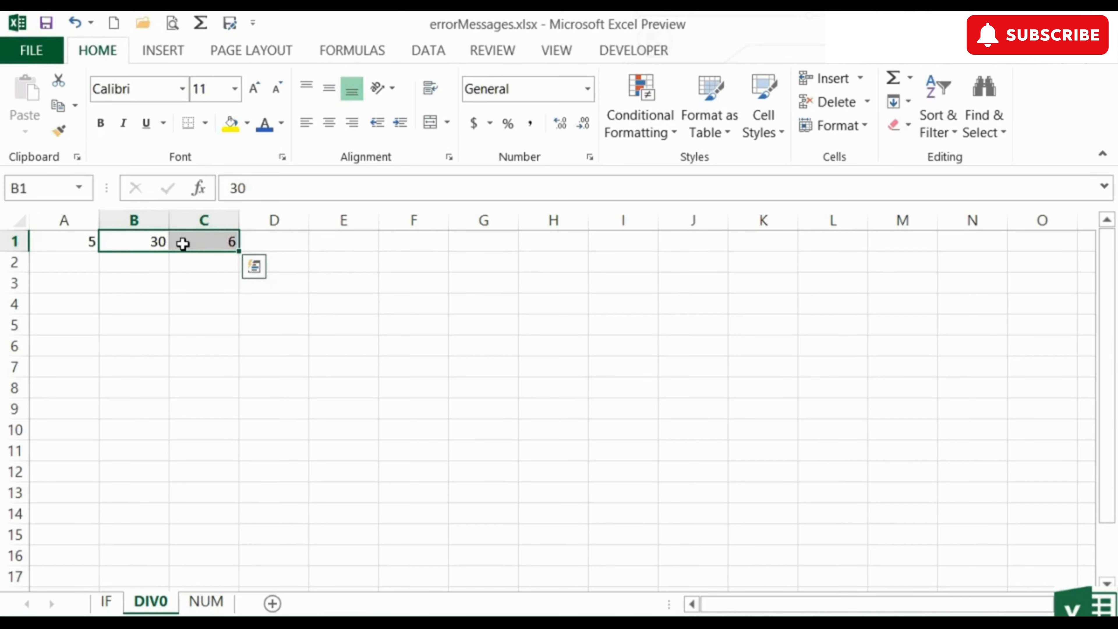
key(Delete)
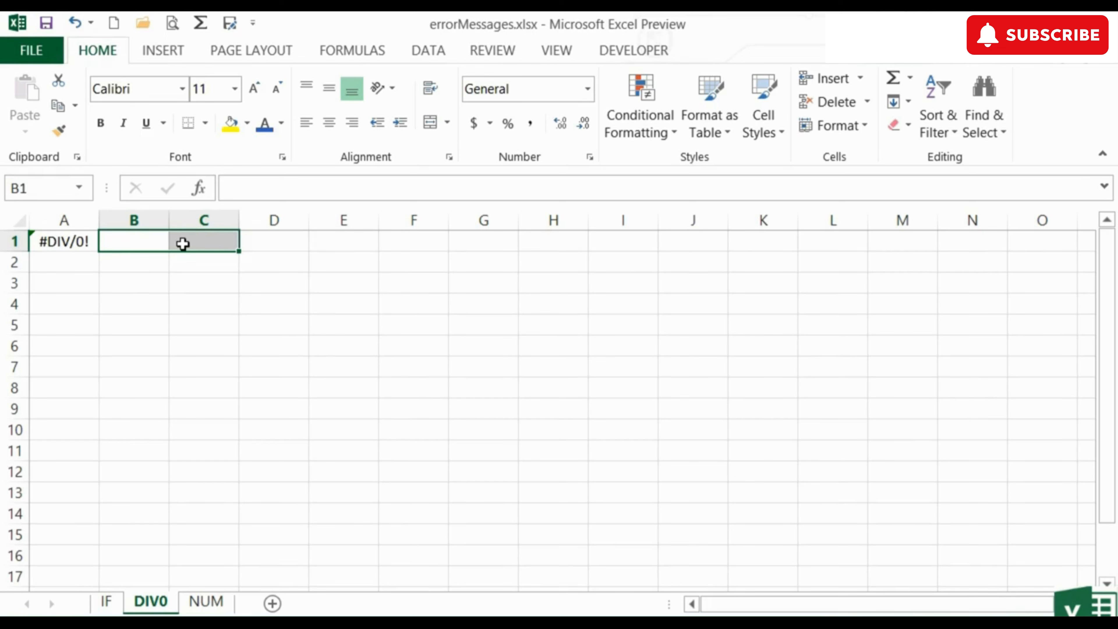
Step: Enter 5 as a test divisor in C1 with B1 empty, and clear C1 again
key(Left)
key(Right)
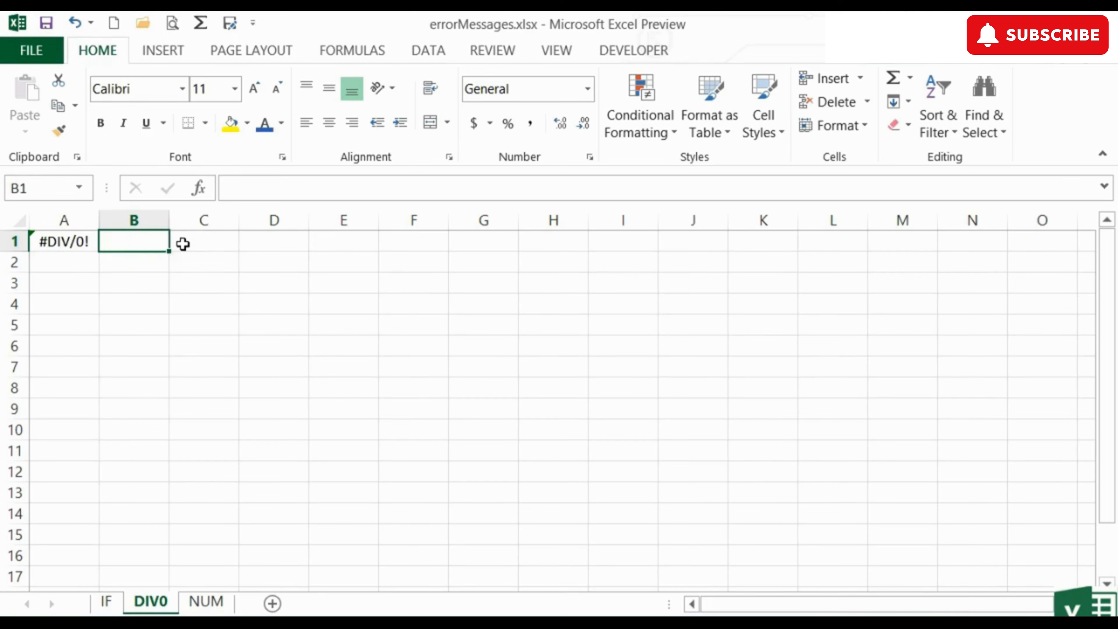
key(Right)
text(5)
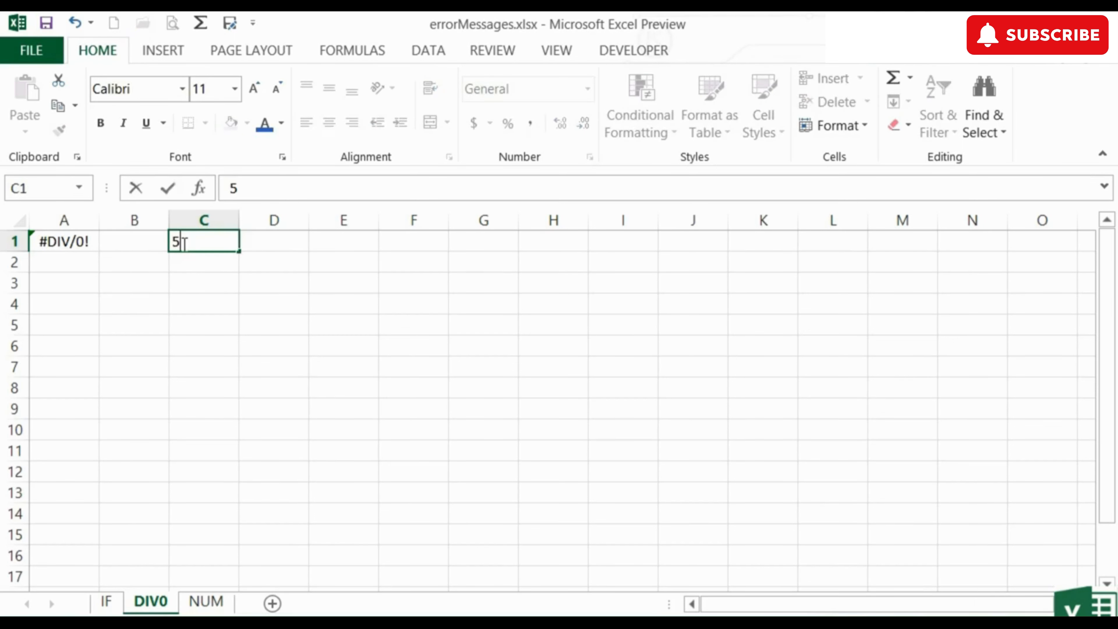
key(Left)
key(Left)
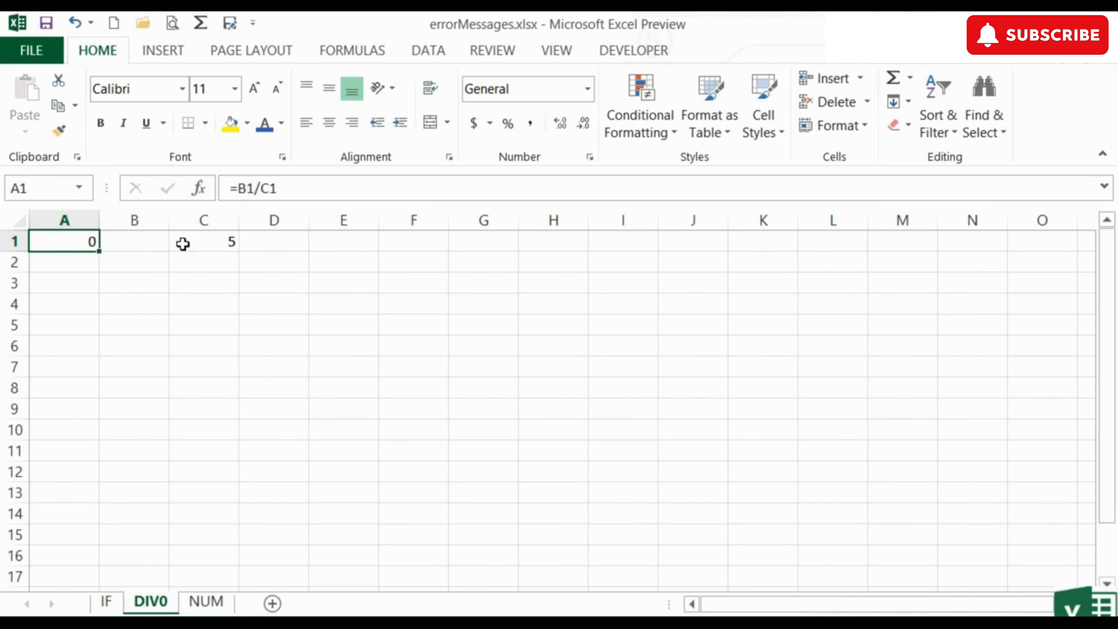
key(Right)
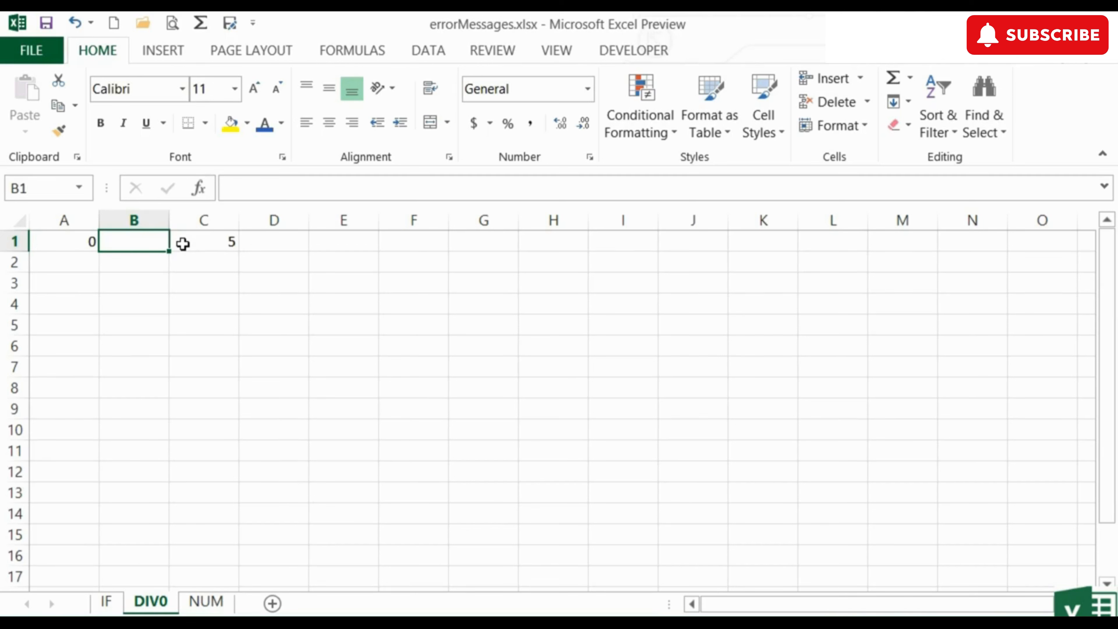
key(Right)
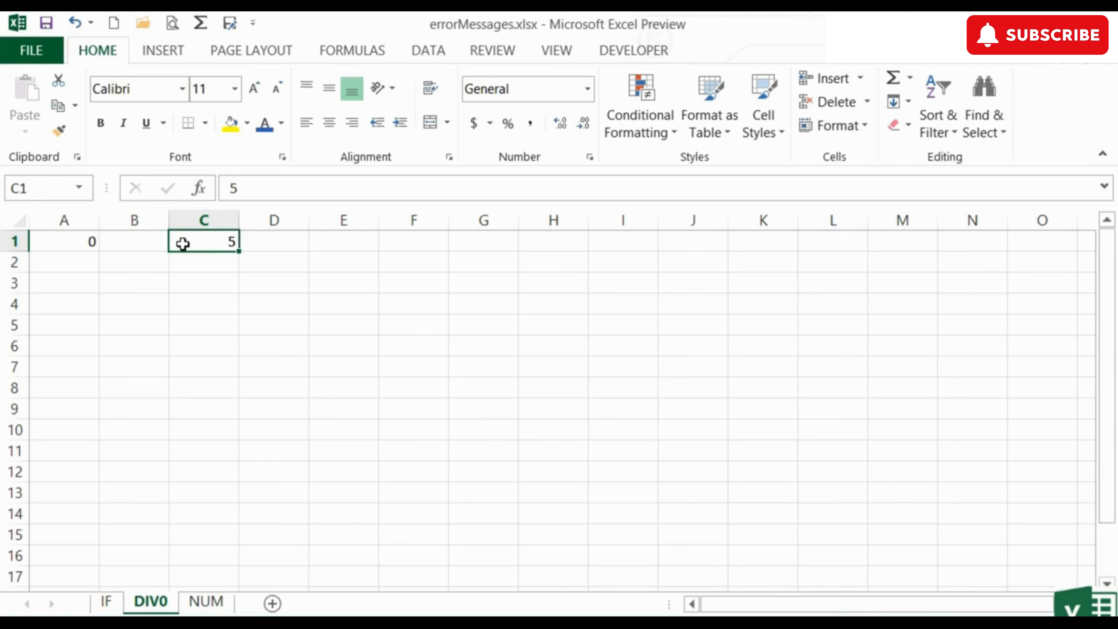
key(Delete)
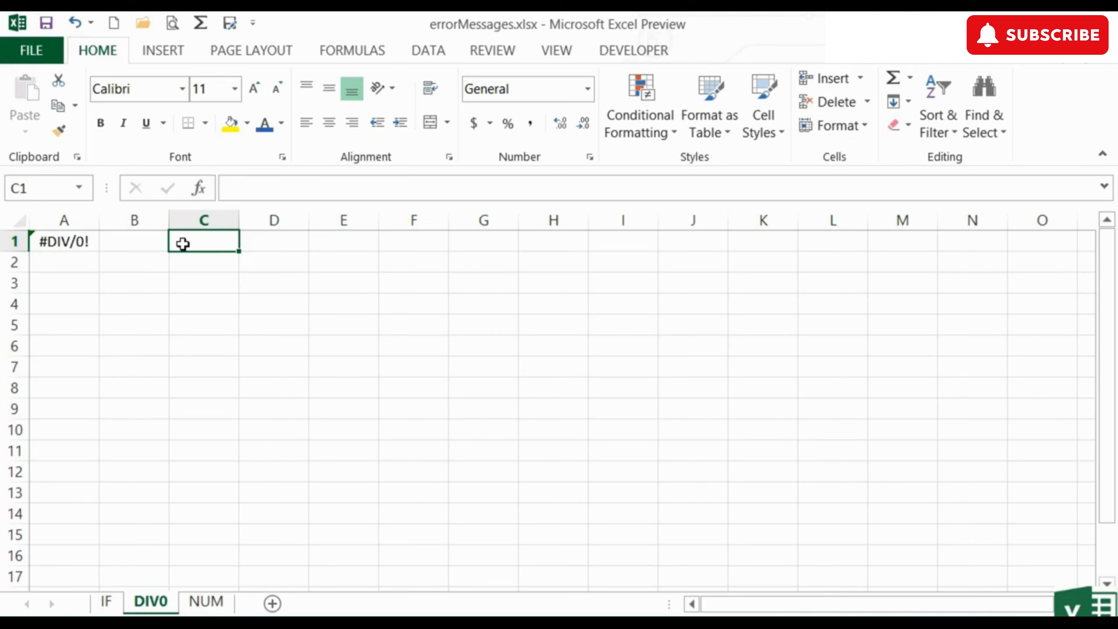
Step: Wrap the division in A1 in an IF that shows a dash when C1 is zero: =IF(C1=0,"-",B1/C1)
key(Left)
key(Left)
double_click(85, 253)
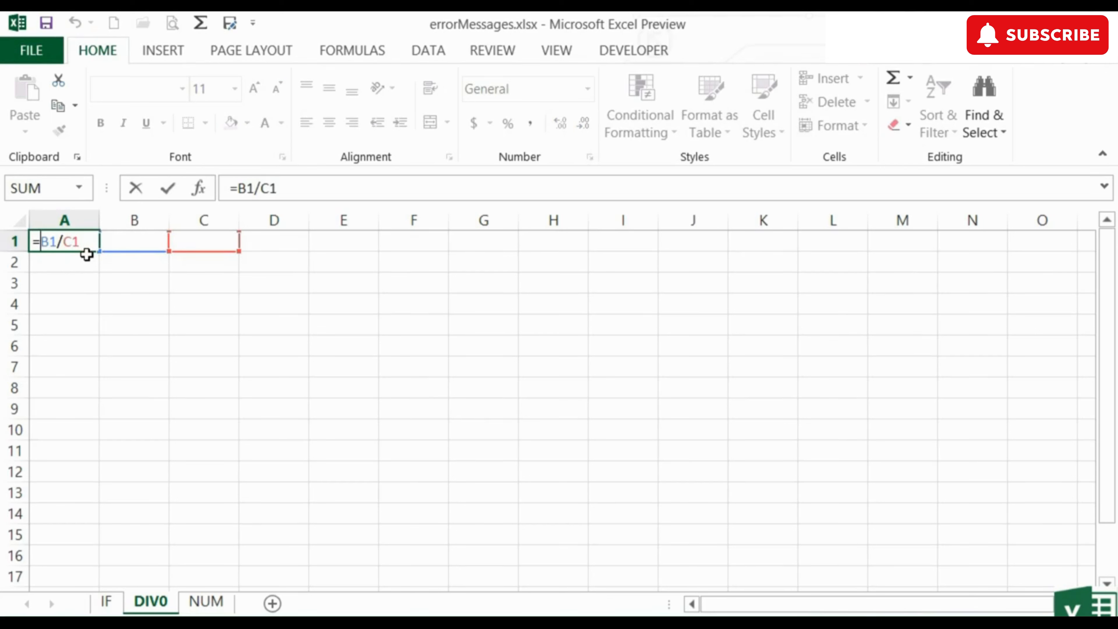
text(if)
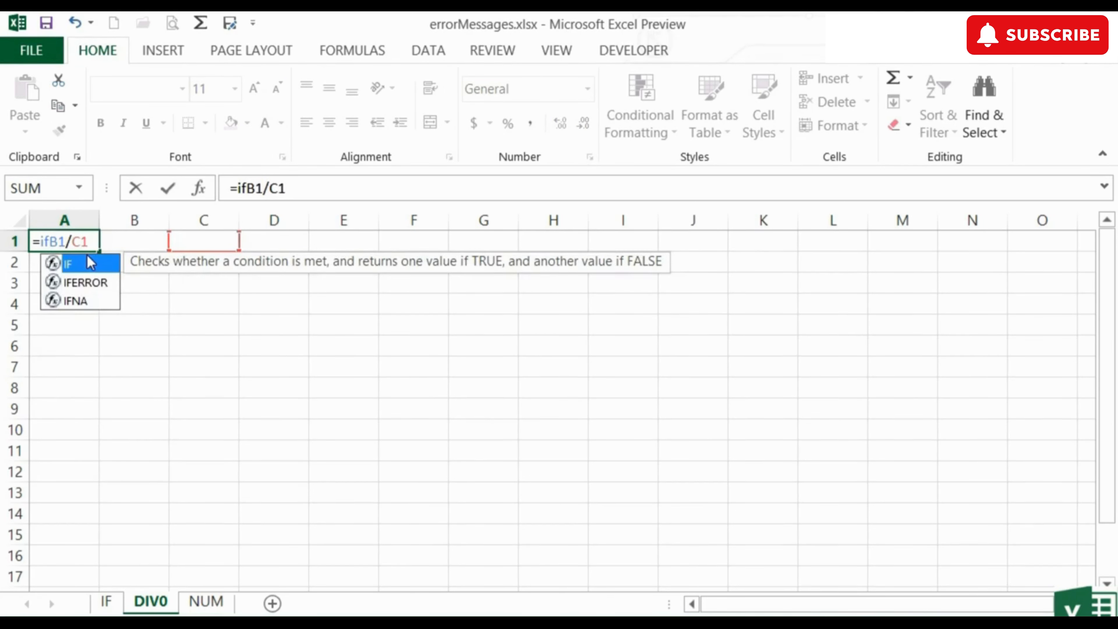
text(()
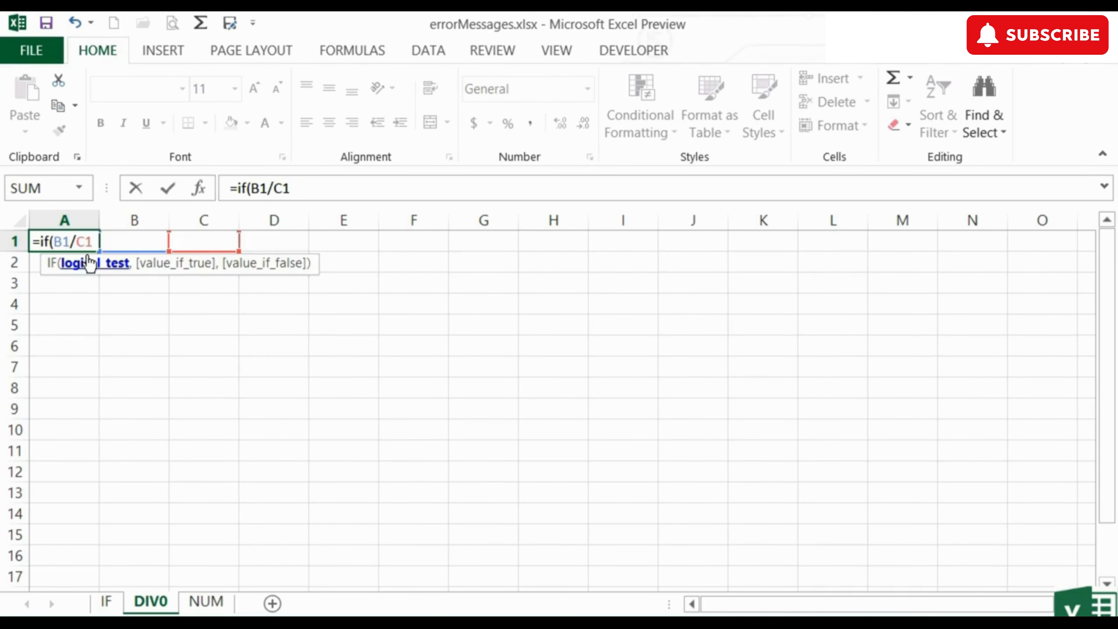
text(c1=0,)
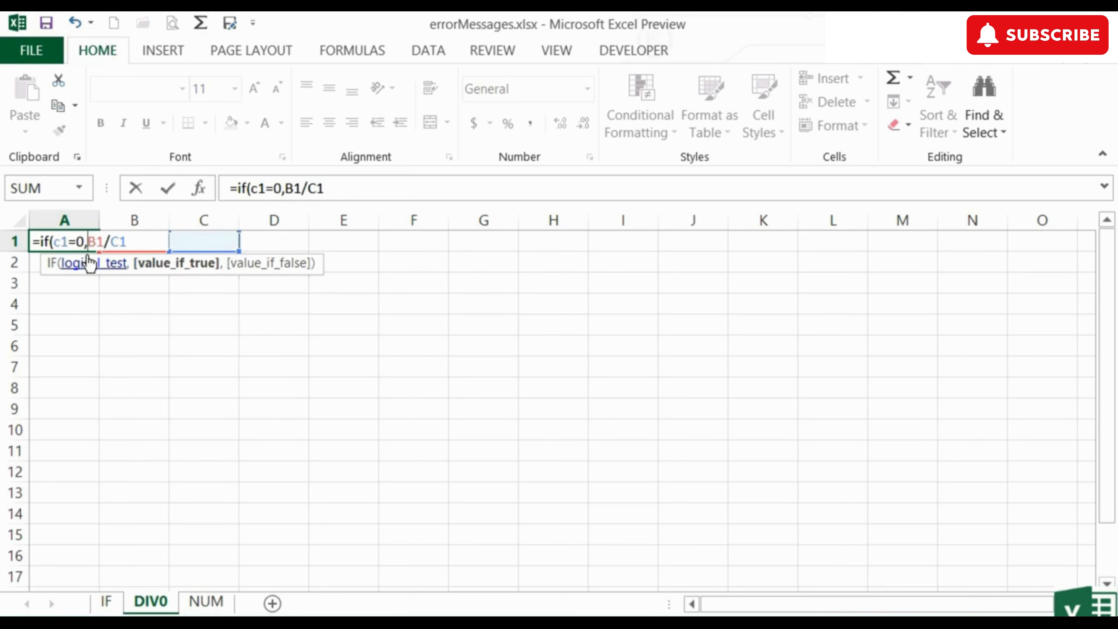
text("-)
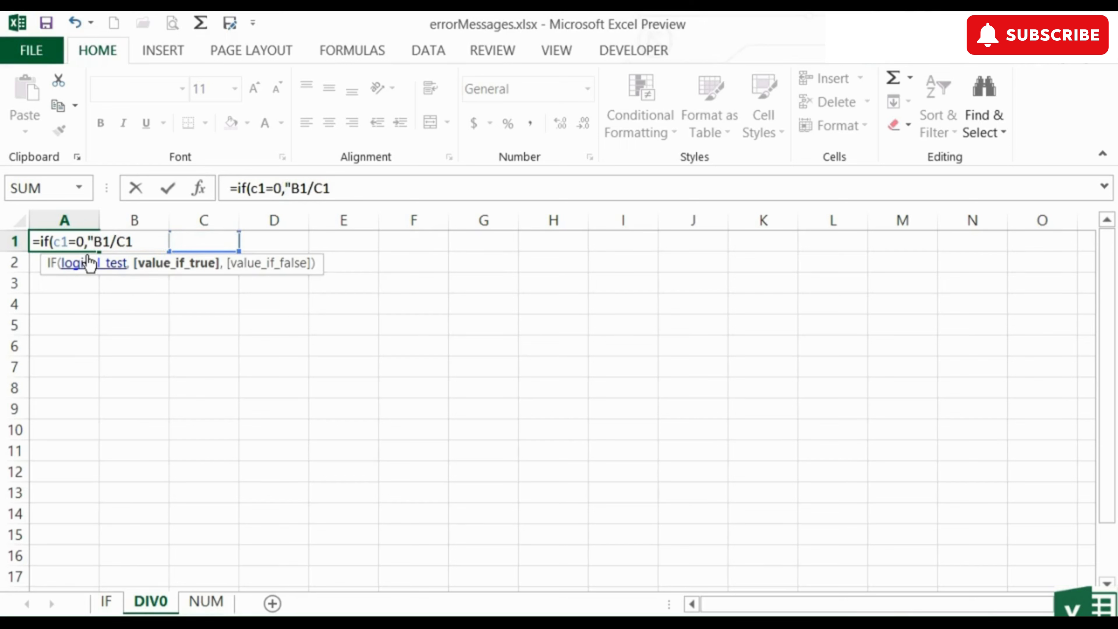
text(",)
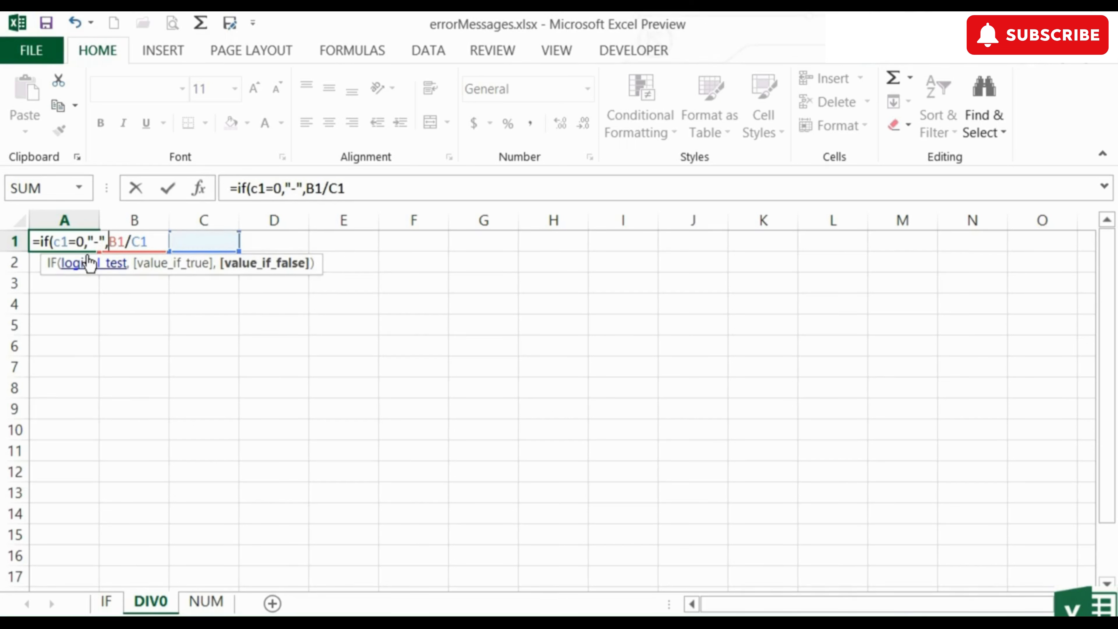
key(Right)
key(Right)
key(Right)
key(Right)
key(Right)
text())
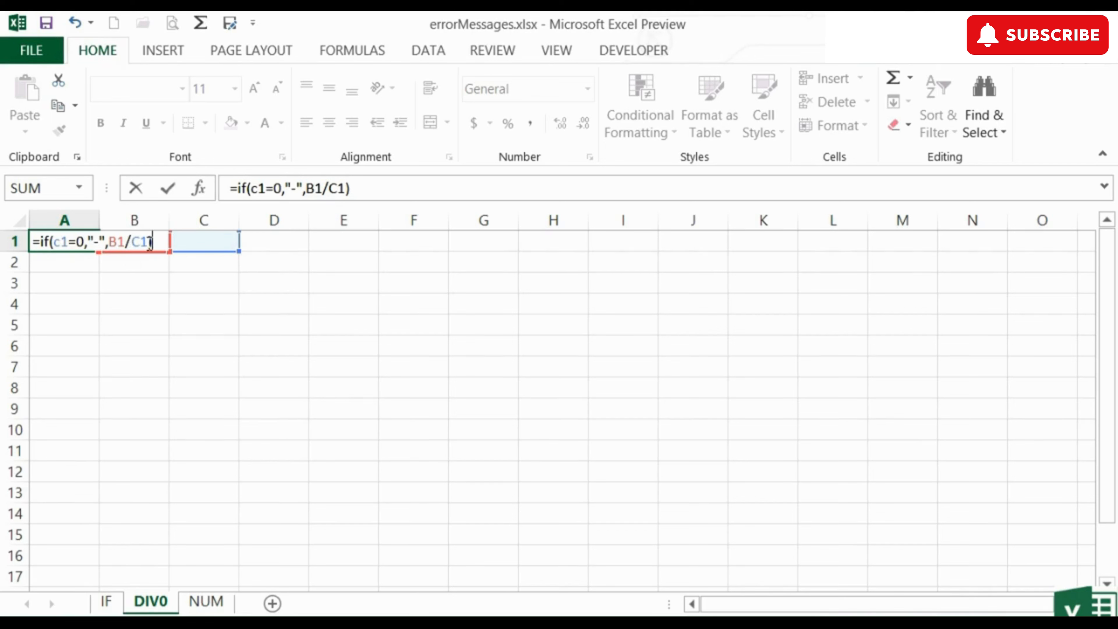
key(Return)
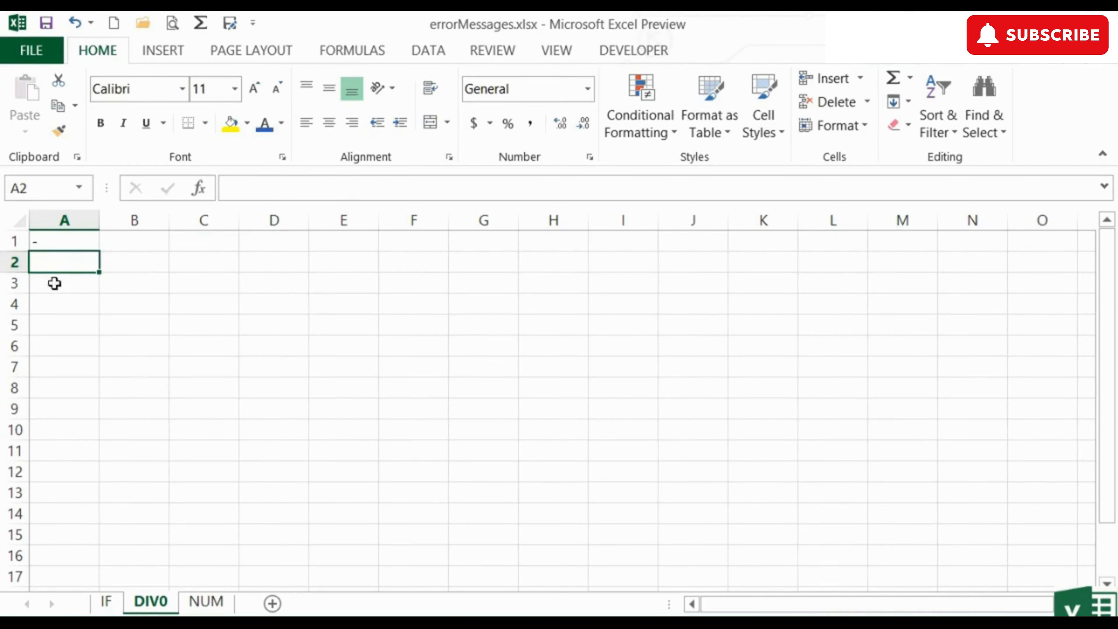
Step: Enter 60 in B1 and 12 in C1, and check the IF formula in A1
click(144, 243)
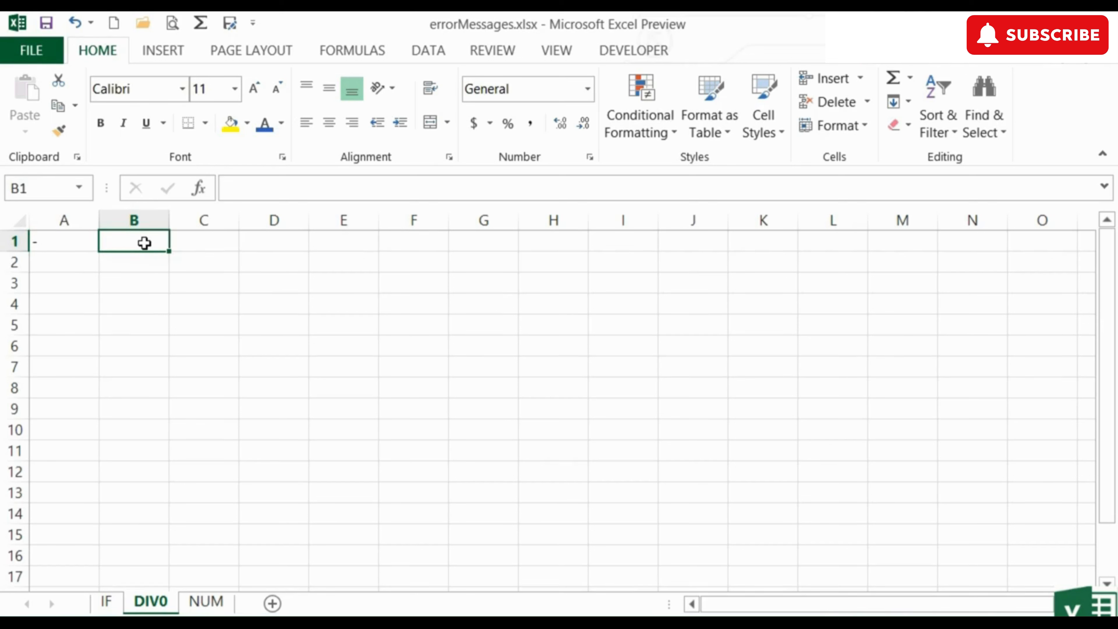
text(60)
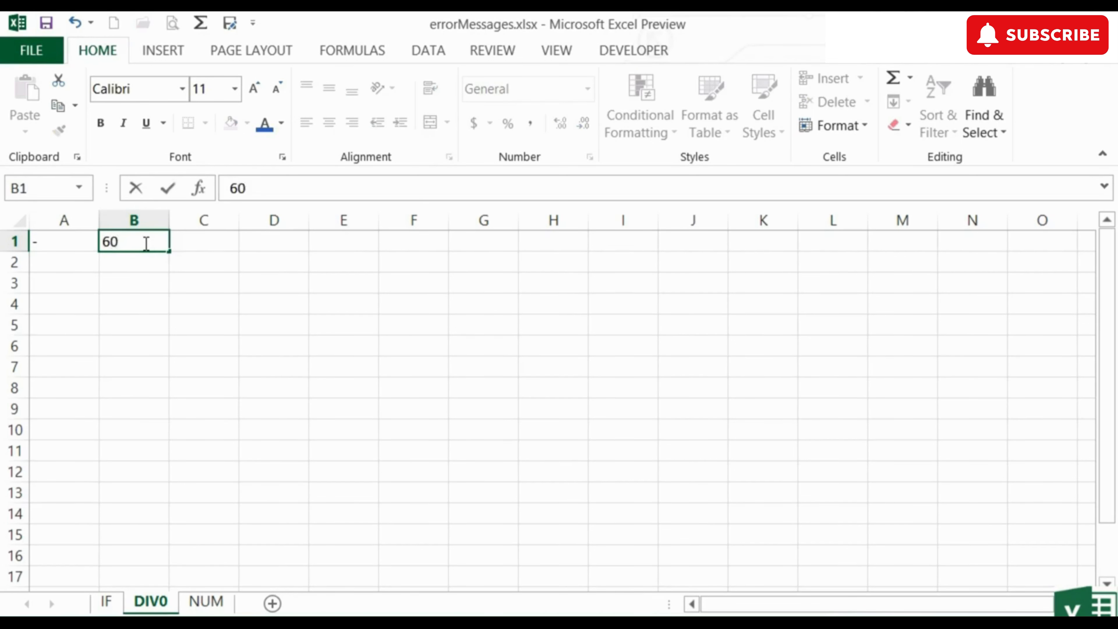
key(Tab)
text(12)
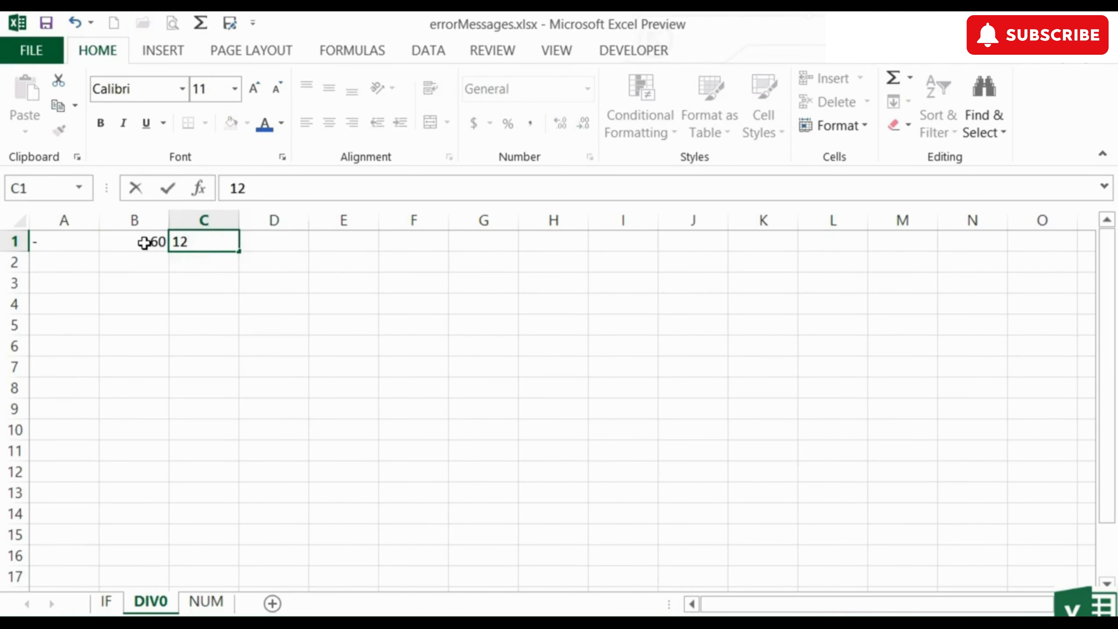
key(Tab)
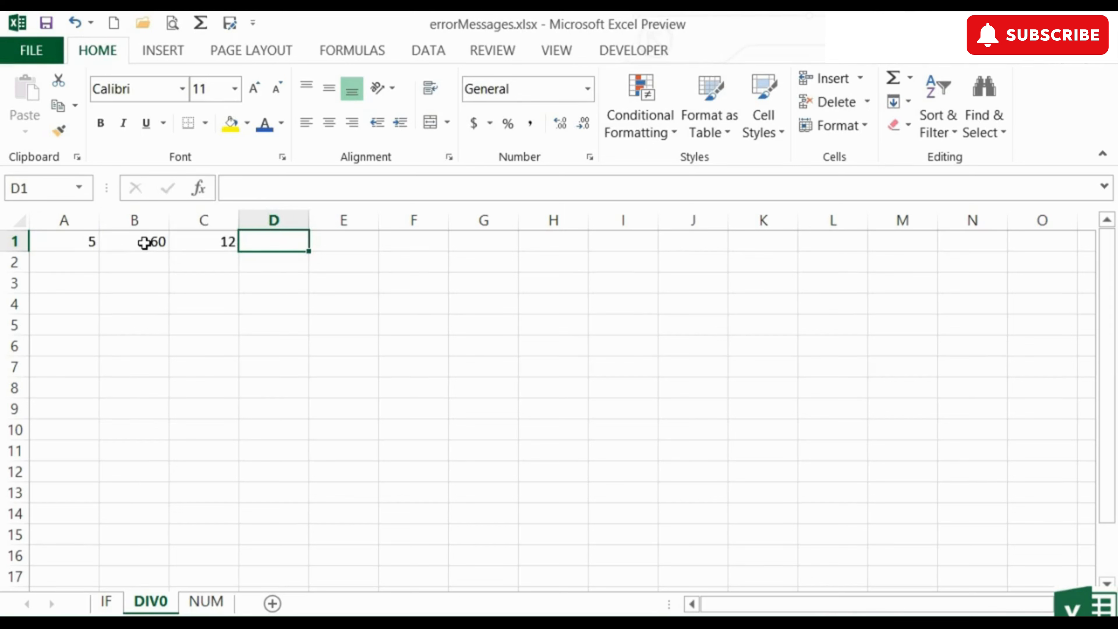
double_click(88, 241)
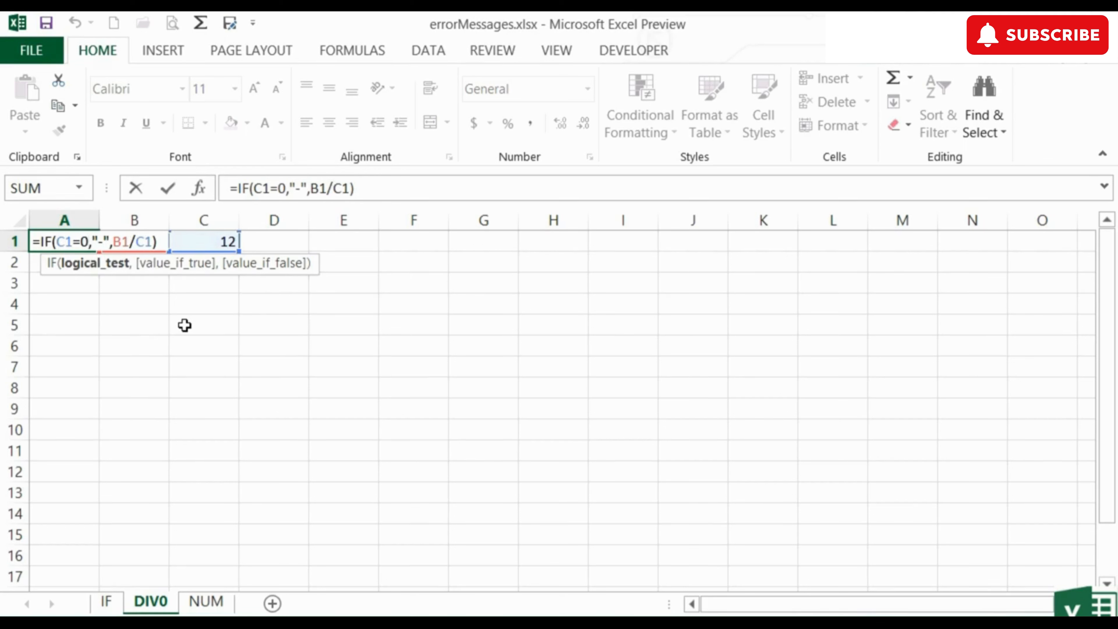
key(Return)
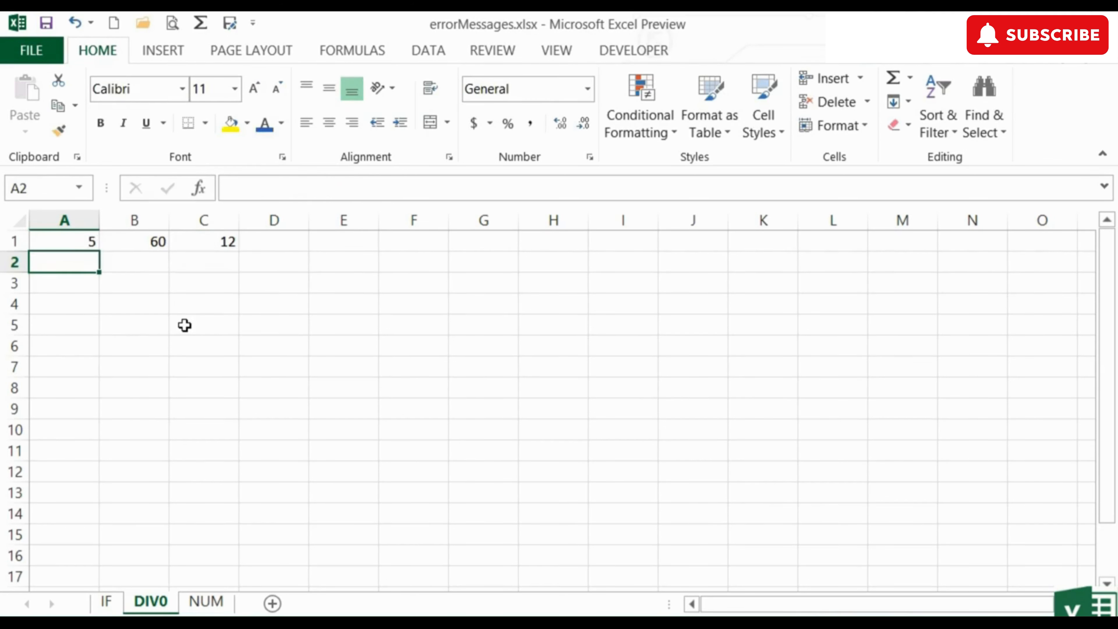
Step: Open the NUM sheet and inspect the exponent formula in A1
click(209, 603)
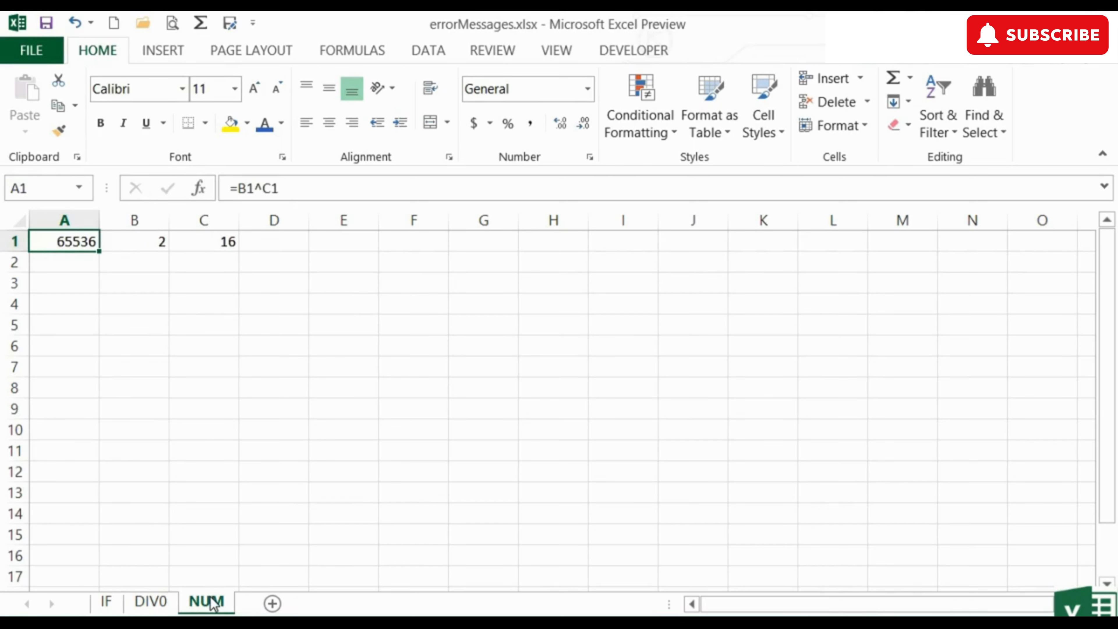
double_click(72, 241)
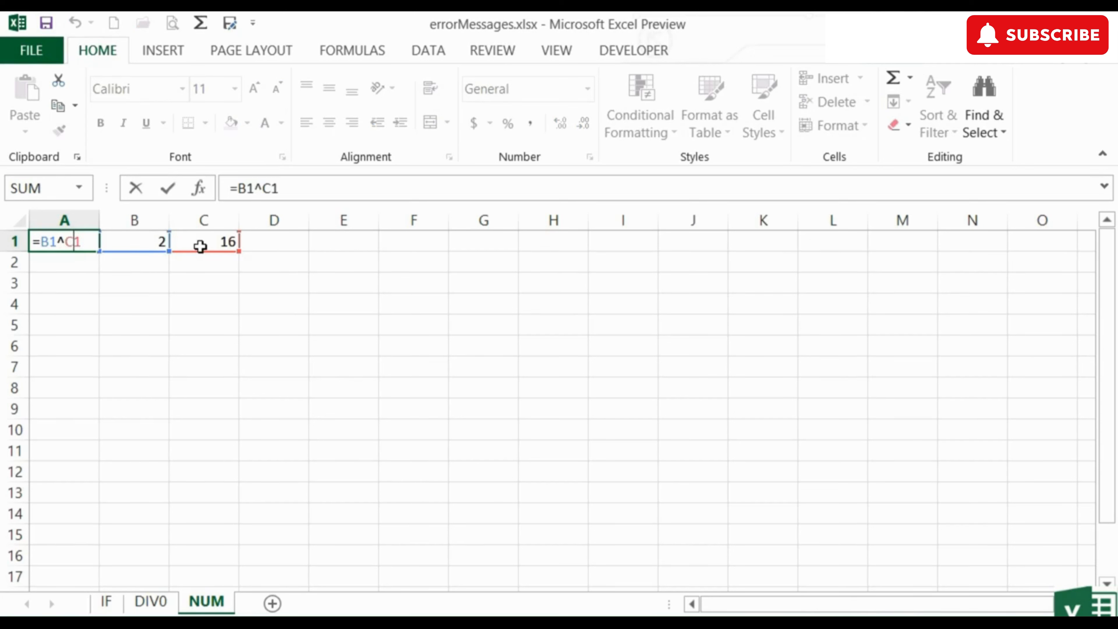
key(Return)
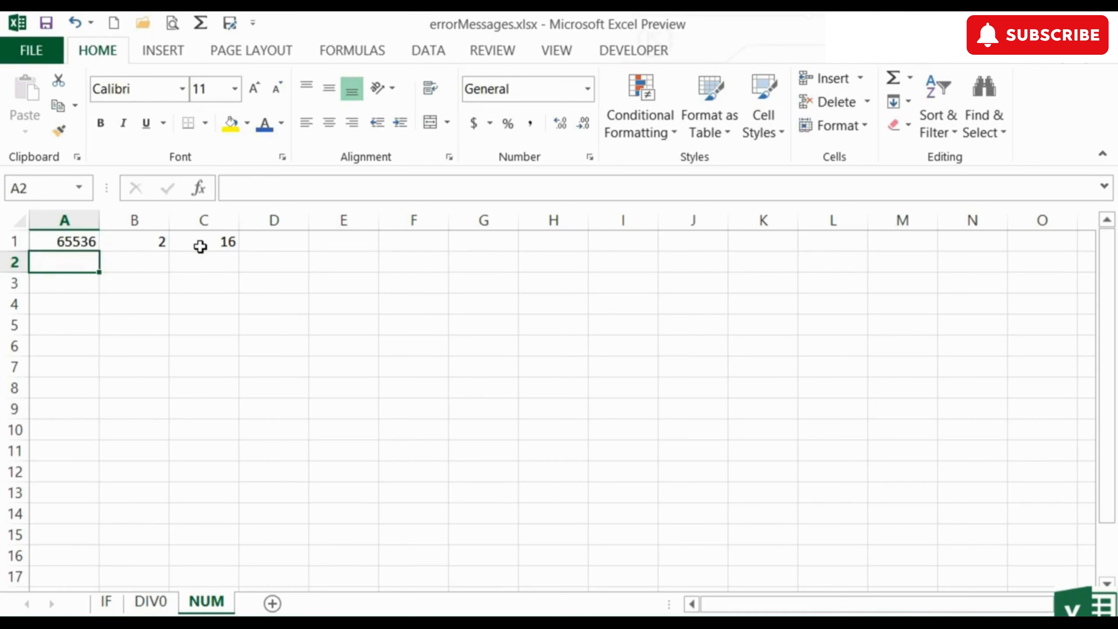
key(Up)
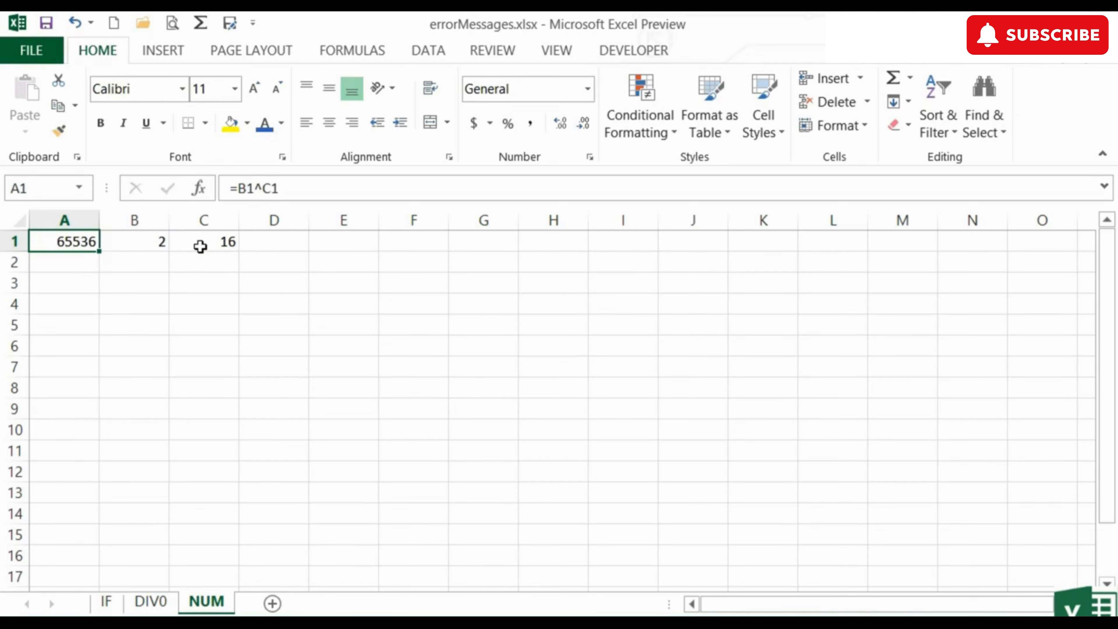
Step: Clear the exponent in C1 and the base in B1, and select A1
click(200, 247)
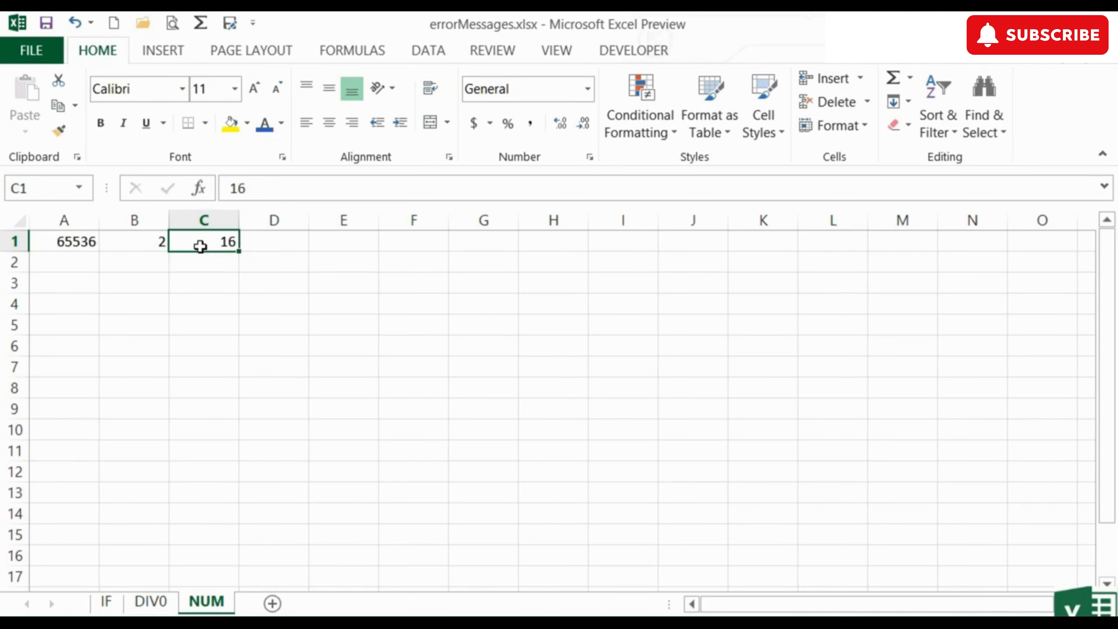
key(Delete)
key(Left)
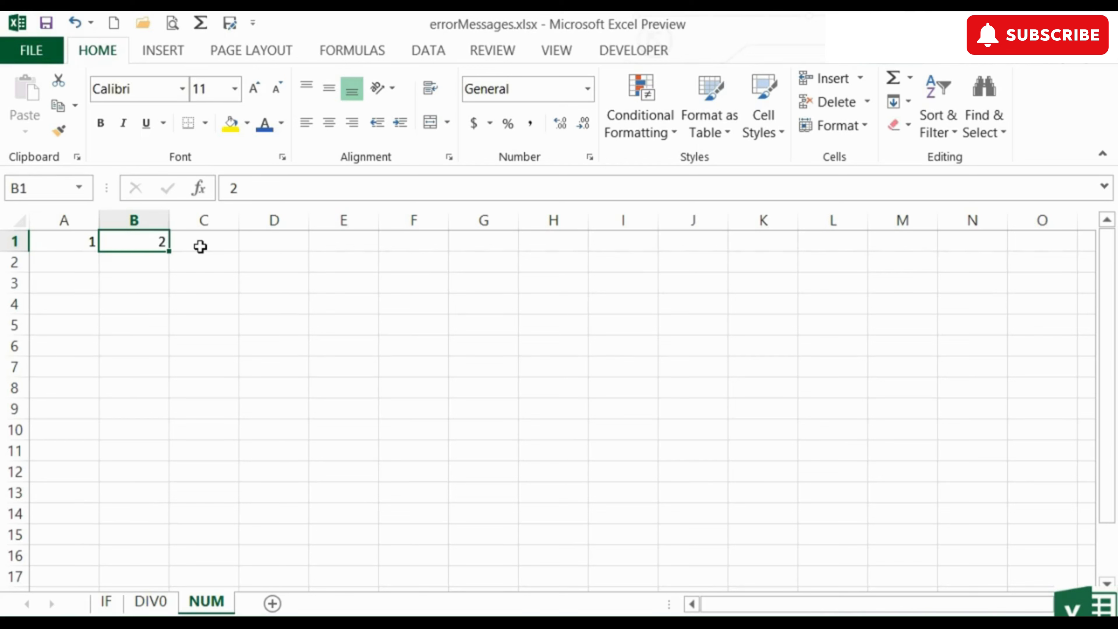
key(Delete)
click(65, 239)
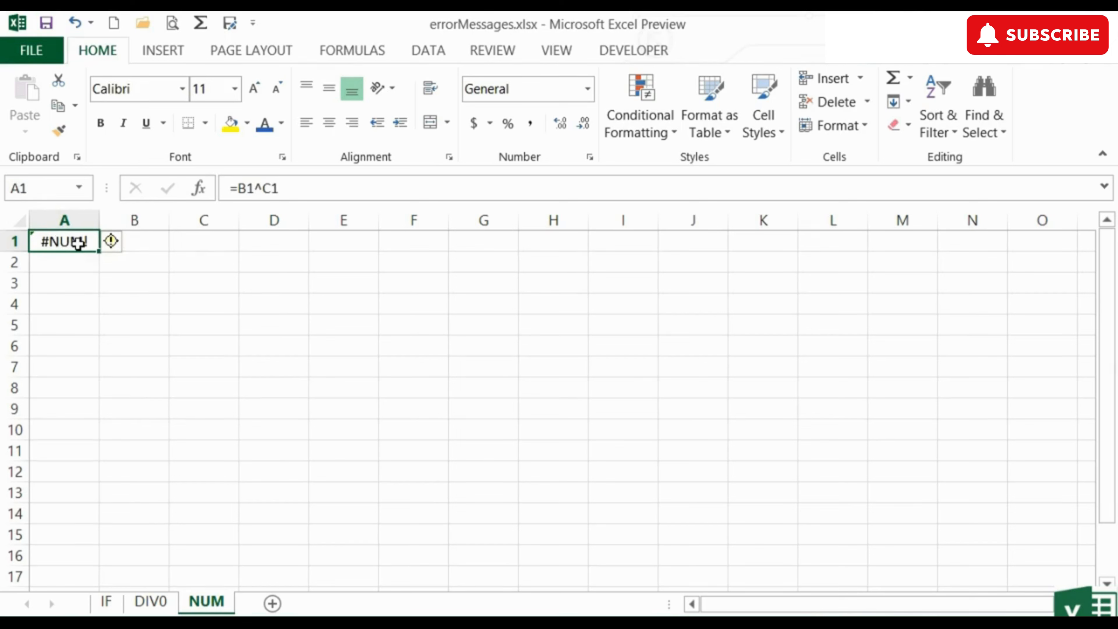
Step: Wrap the exponent formula in A1 in an IF that returns B1^C1 when B1>=0 and empty text ("") otherwise
double_click(78, 241)
click(41, 240)
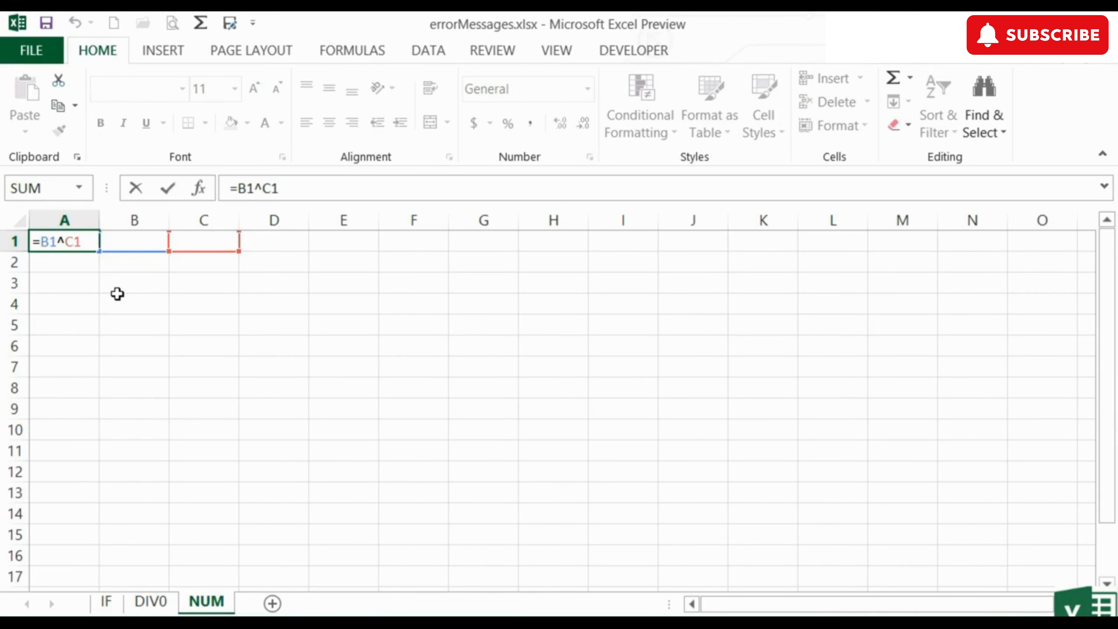
text(if()
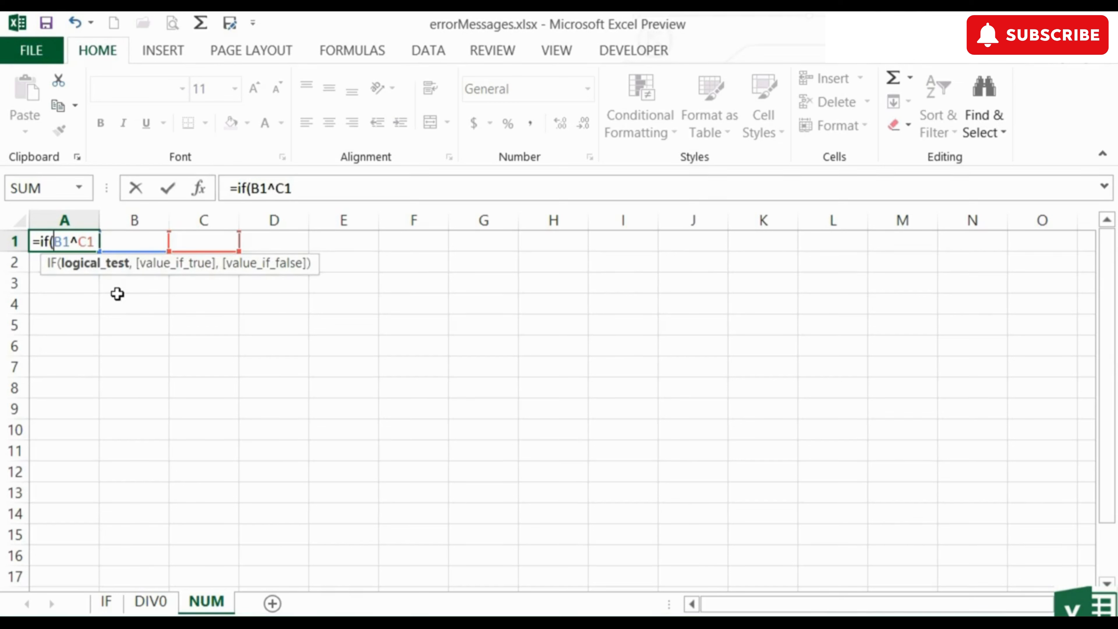
text(b1)
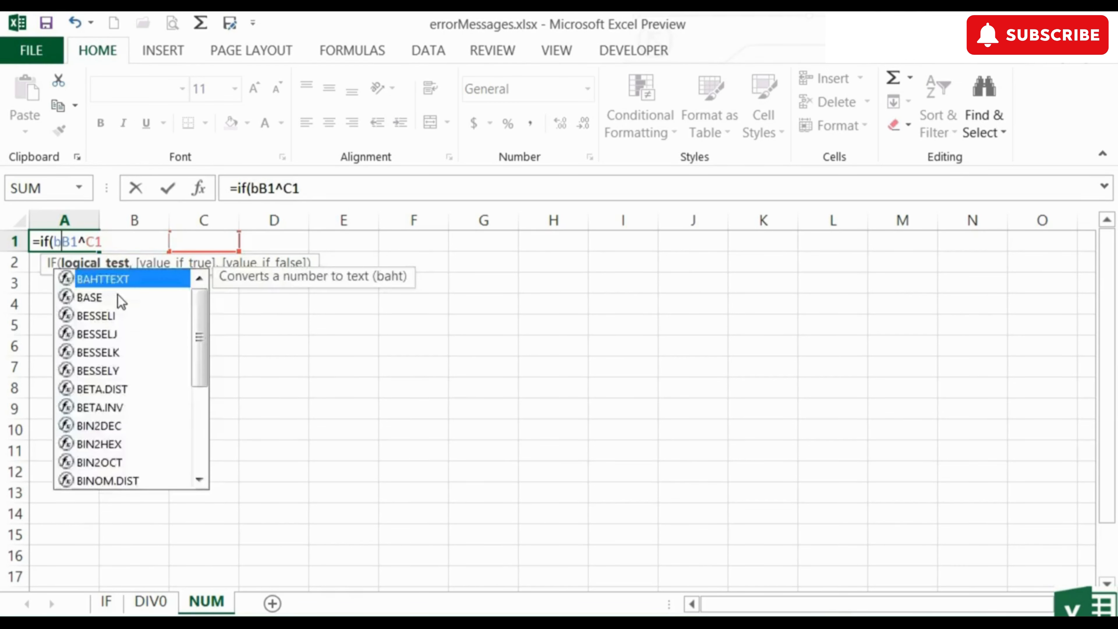
text(>=0)
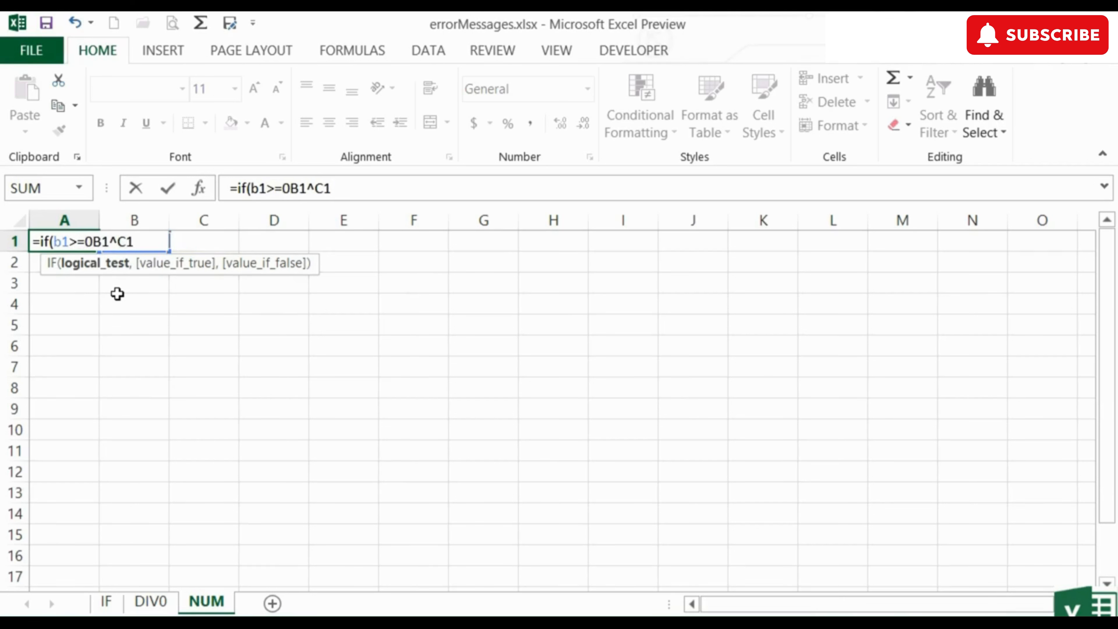
text(,)
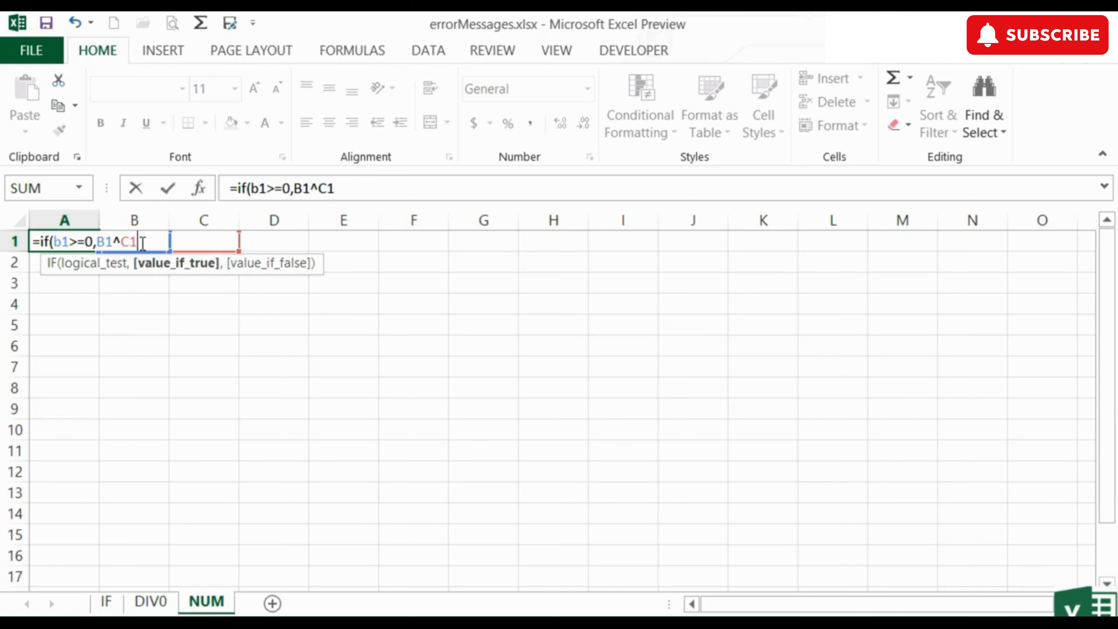
text(,)
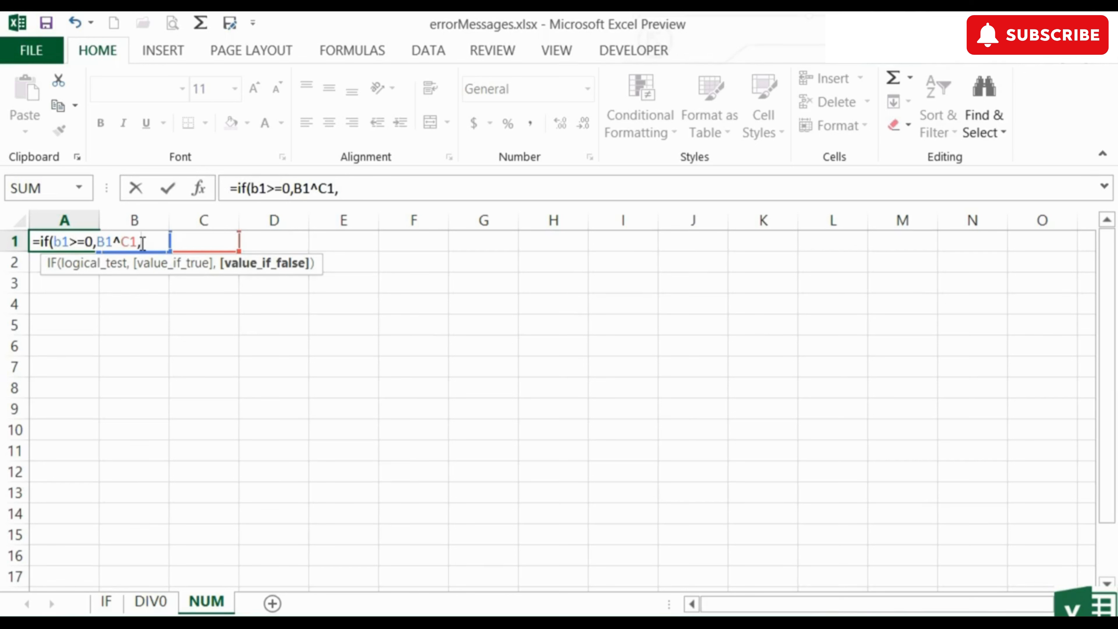
text("-")
key(BackSpace)
key(BackSpace)
text(")
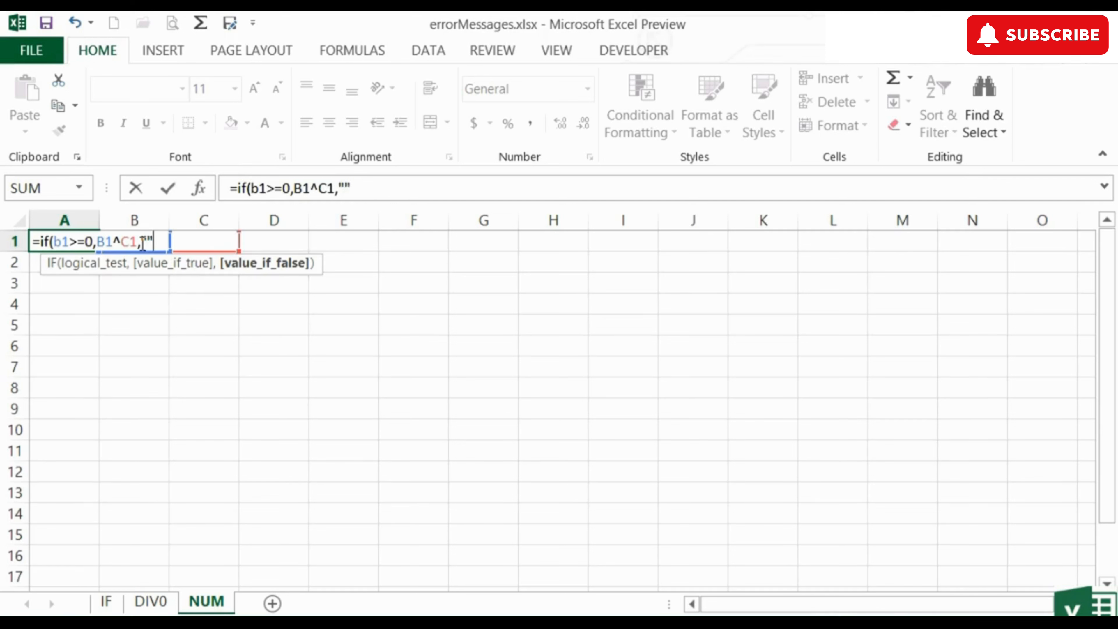